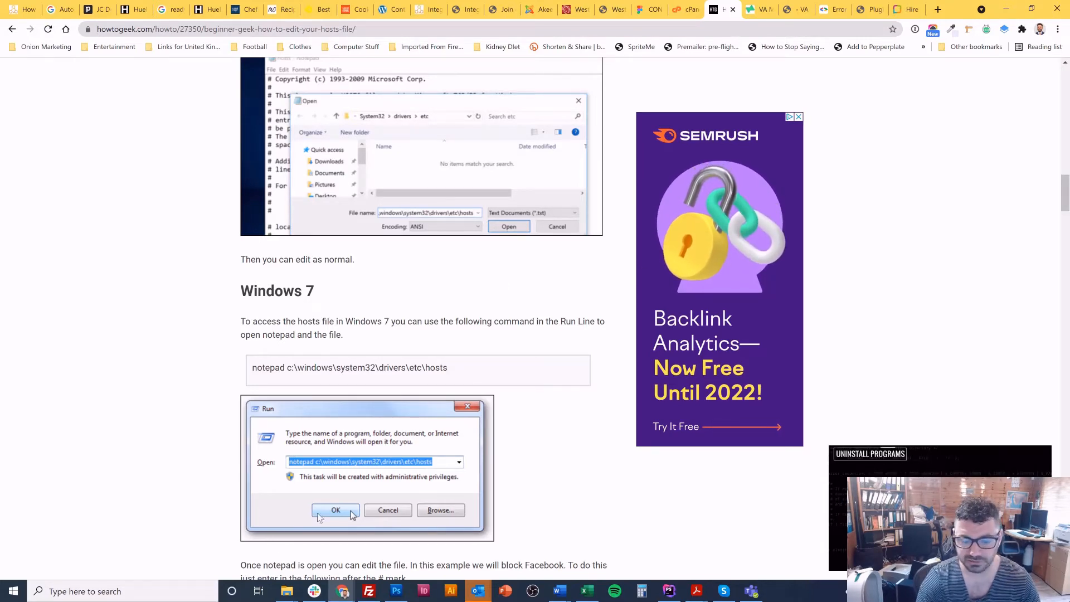
# - Find Notepad through the Windows search and run it as administrator
pyautogui.click(191, 590)
pyautogui.write('hosts')
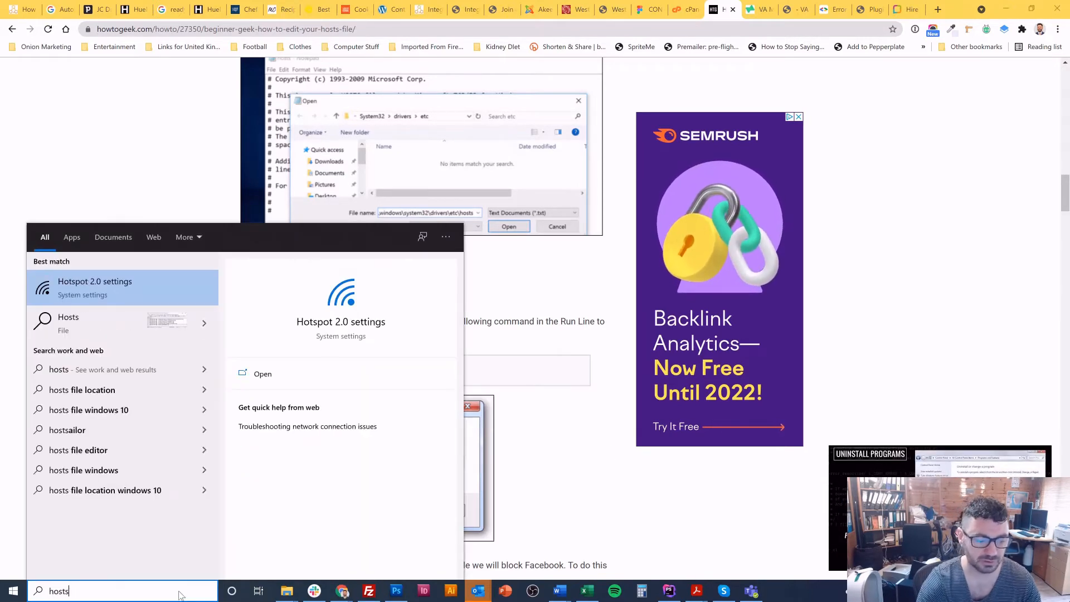
pyautogui.press('BackSpace')
pyautogui.press('BackSpace')
pyautogui.press('BackSpace')
pyautogui.press('BackSpace')
pyautogui.press('BackSpace')
pyautogui.write('notep')
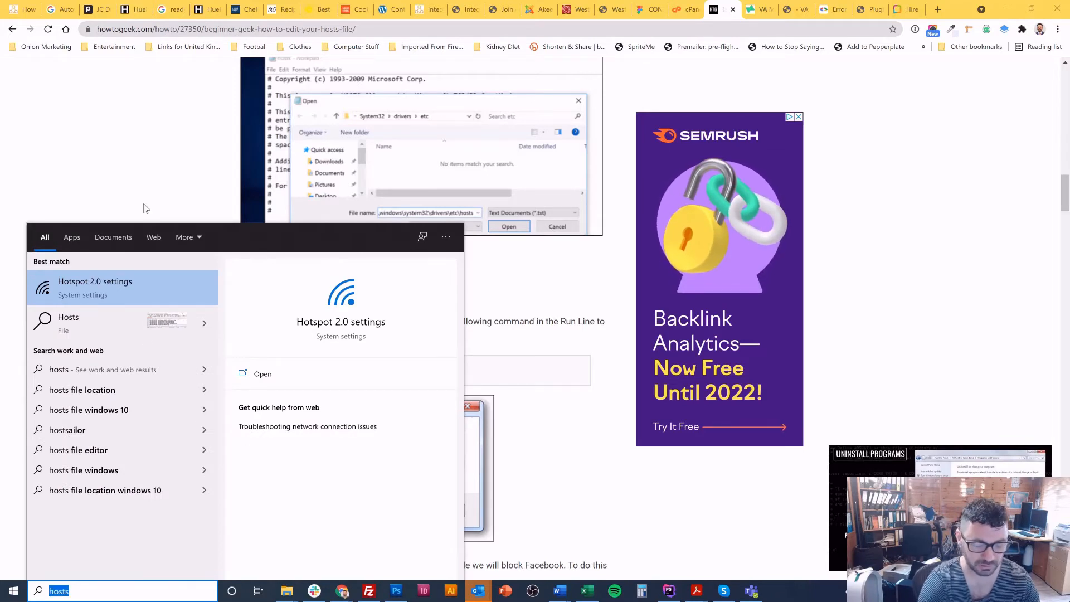
pyautogui.write('ad')
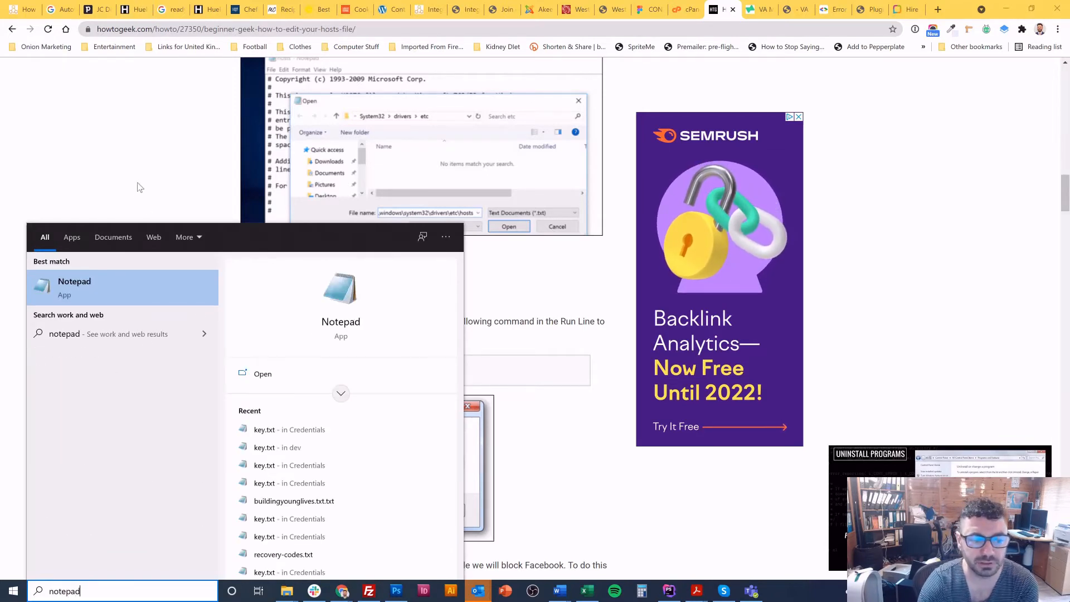
pyautogui.rightClick(143, 286)
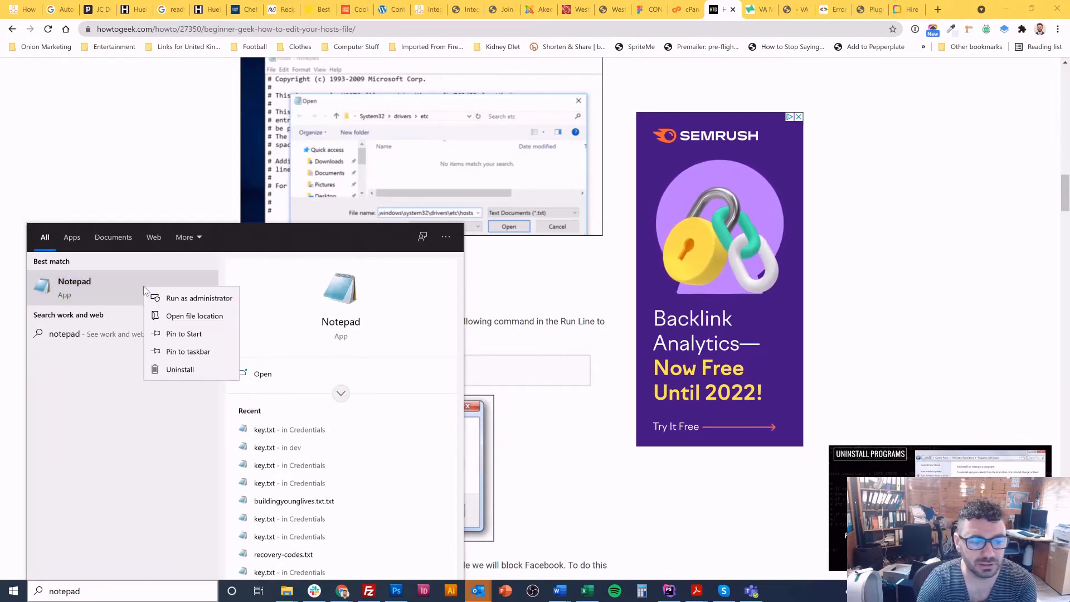
pyautogui.click(185, 300)
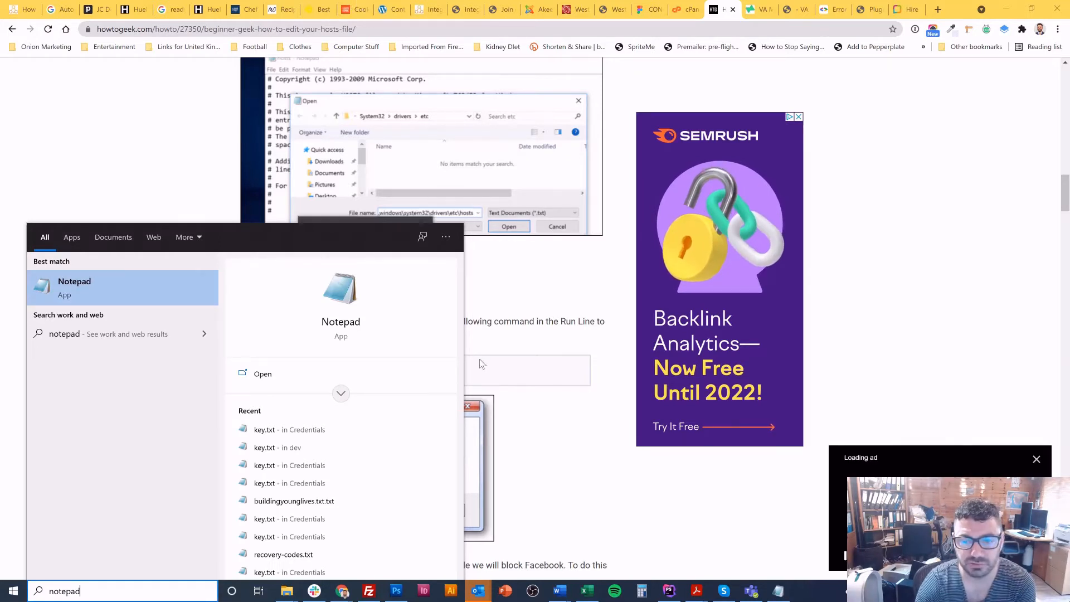
# - Maximize the blank Notepad window and bring up its Open dialog at C:\Windows\System32\drivers\etc, highlighting the folder path
pyautogui.click(785, 591)
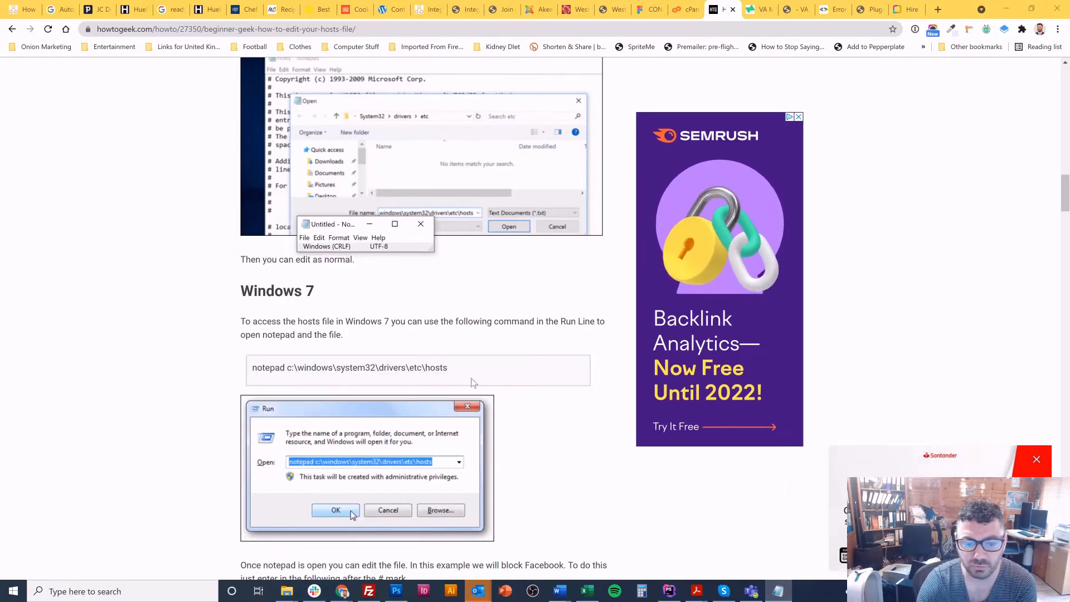
pyautogui.click(395, 224)
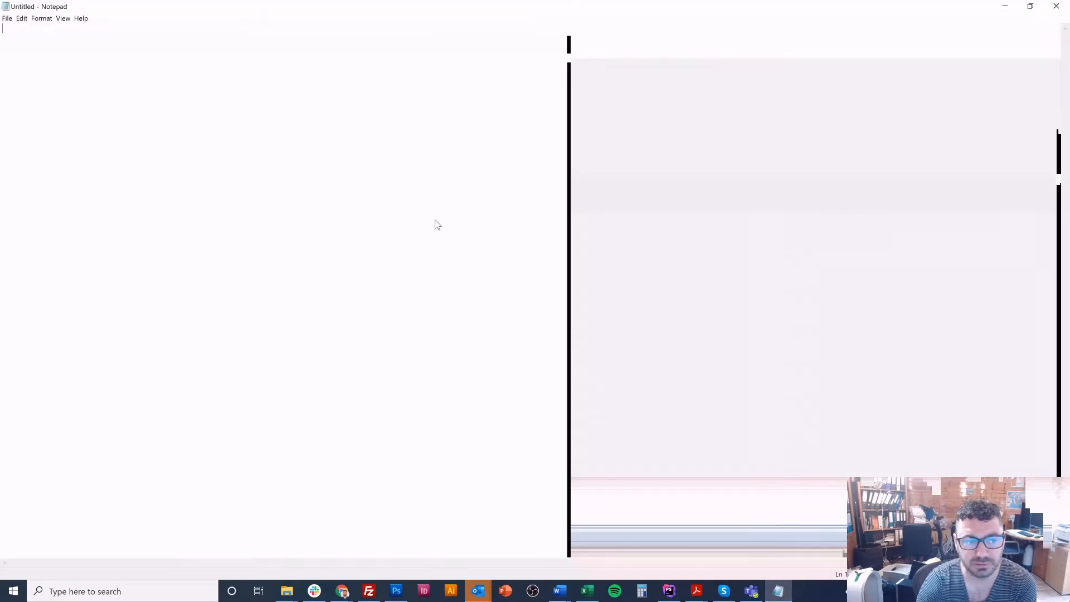
pyautogui.click(8, 17)
pyautogui.click(28, 52)
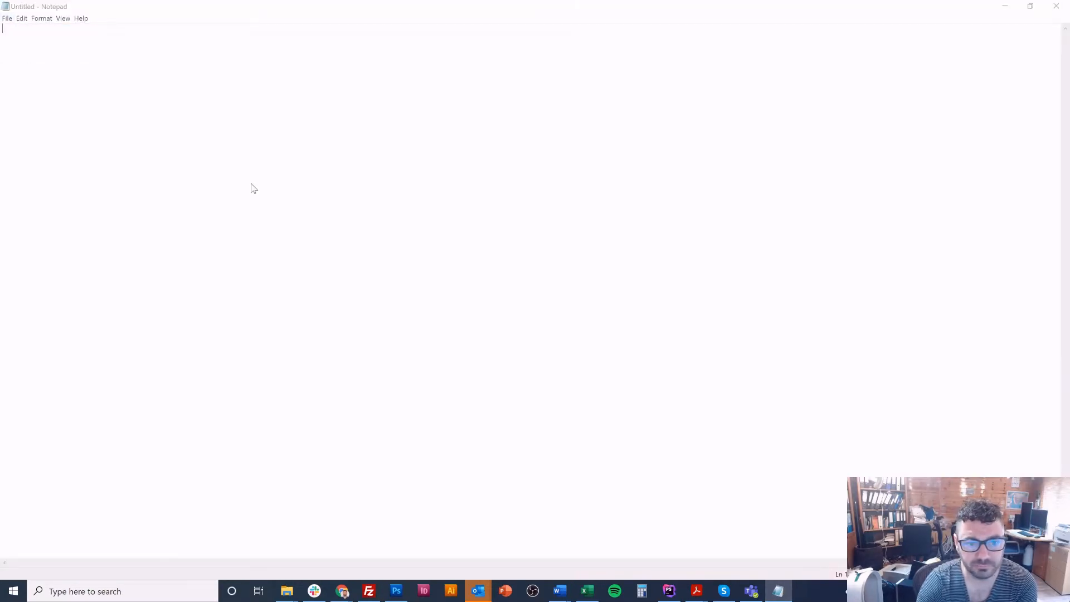
pyautogui.moveTo(171, 37); pyautogui.dragTo(384, 133)
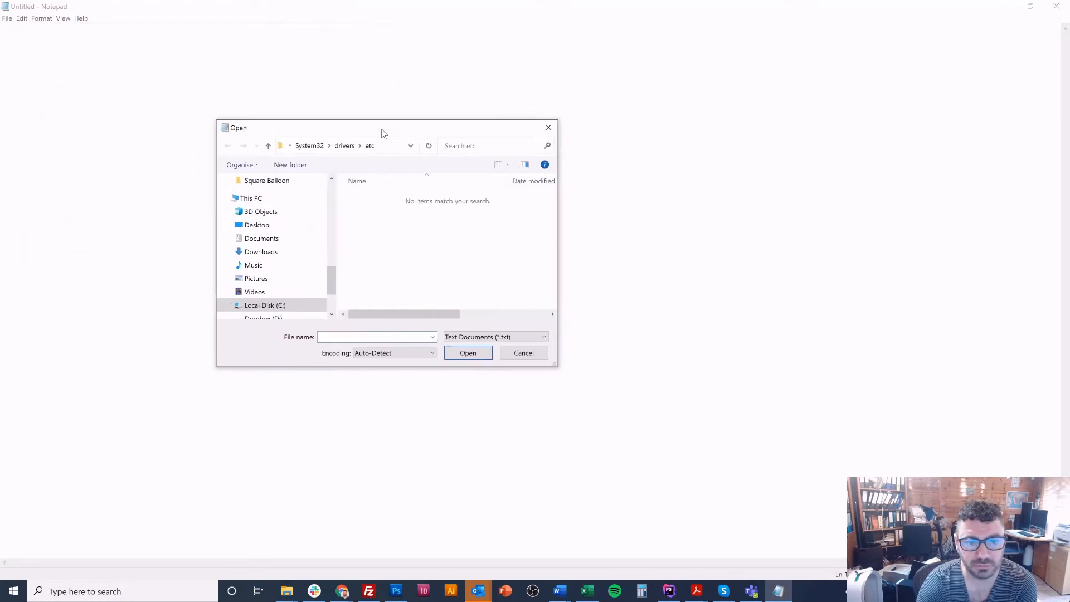
pyautogui.click(387, 146)
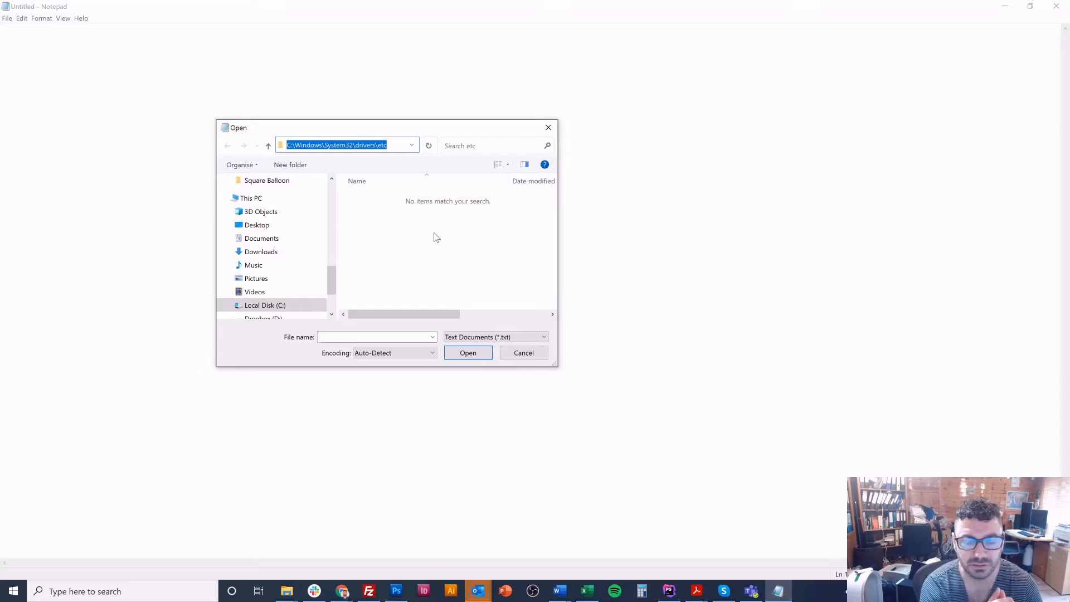
# - Switch to Chrome and examine the How-To Geek article's hosts file path and the instructions below it
pyautogui.click(342, 590)
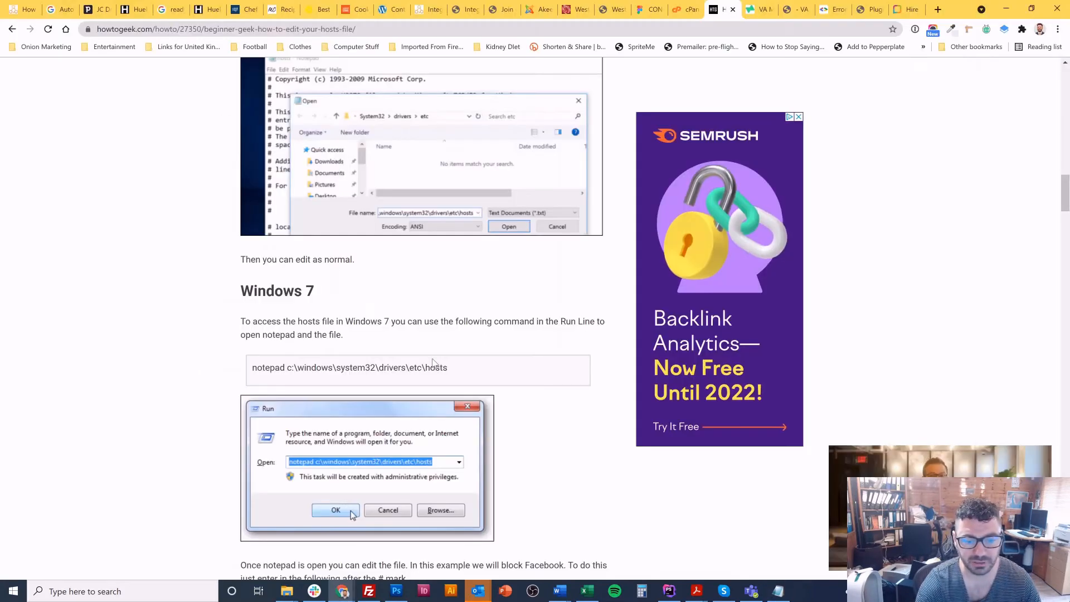
pyautogui.tripleClick(335, 366)
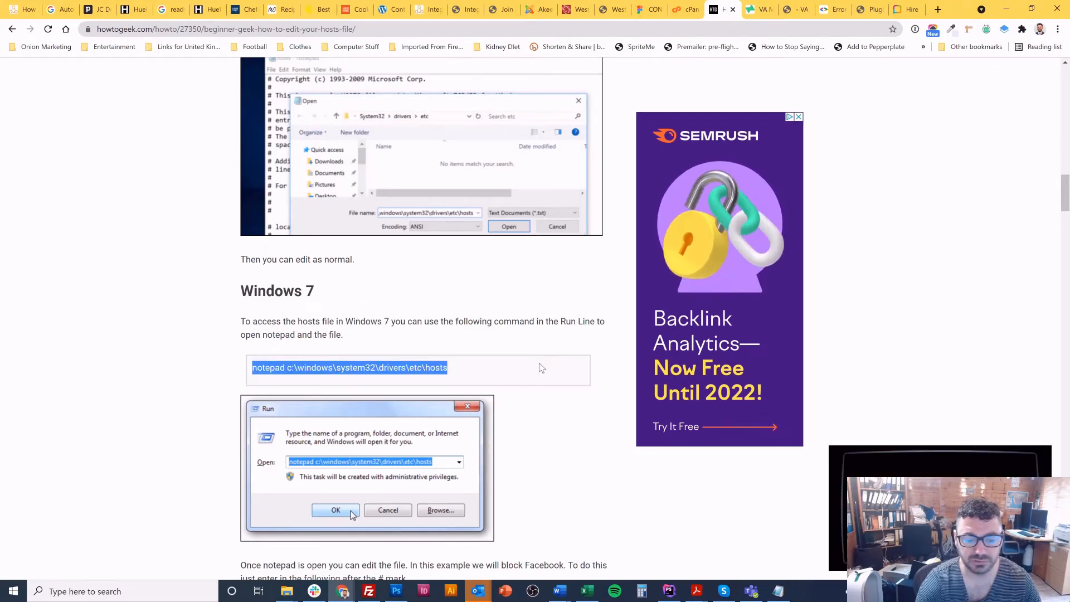
pyautogui.scroll(-5, 542, 368)
pyautogui.scroll(-20, 540, 363)
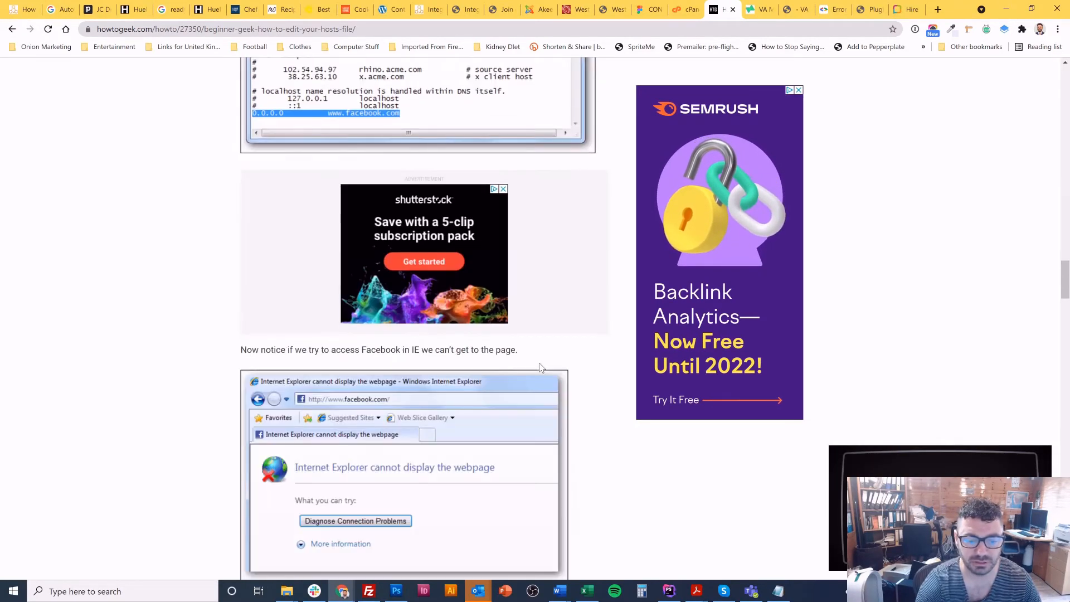
pyautogui.scroll(15, 538, 362)
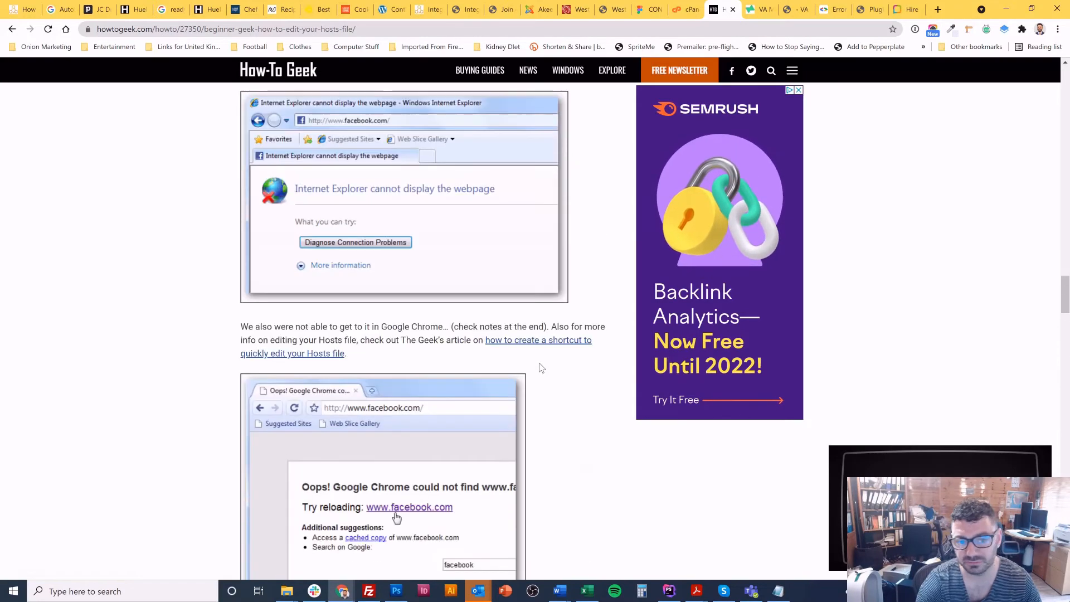
pyautogui.scroll(7, 539, 367)
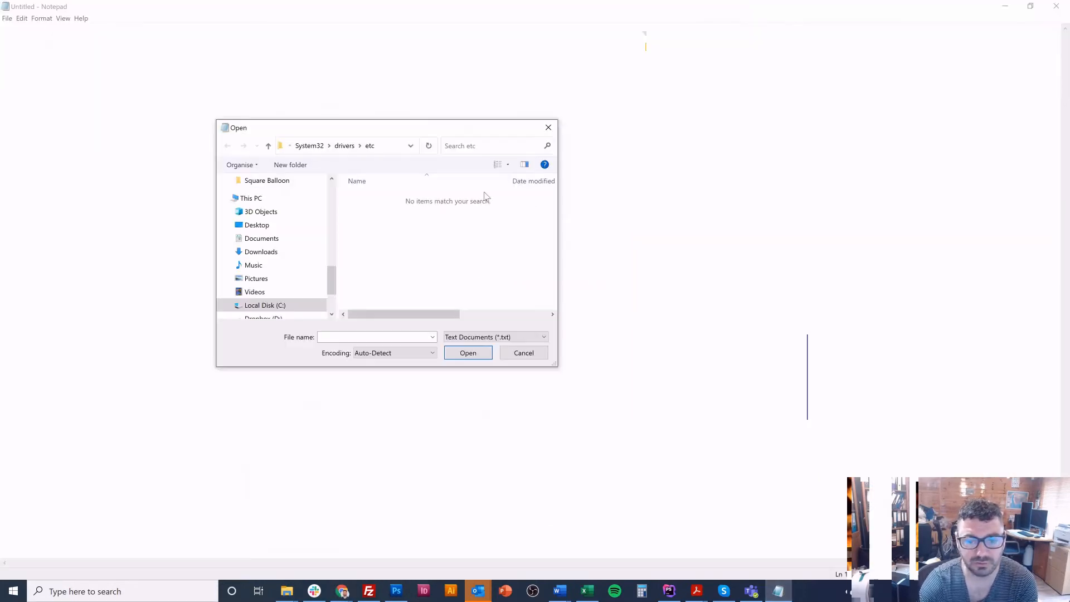
# - In Notepad's Open dialog, list all file types in the etc folder and open the hosts file
pyautogui.click(465, 337)
pyautogui.click(471, 357)
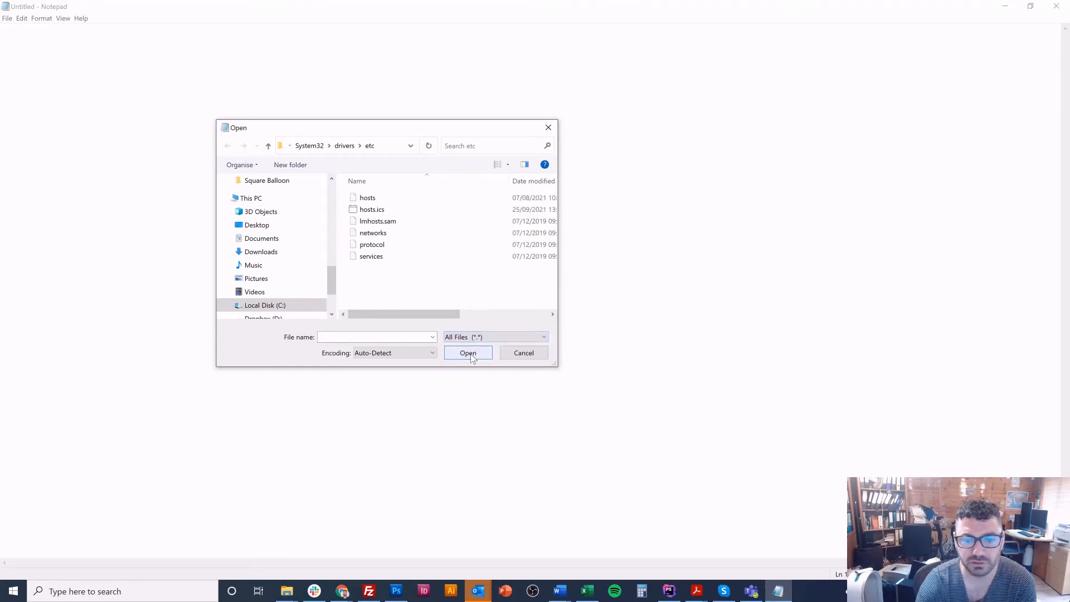
pyautogui.click(369, 199)
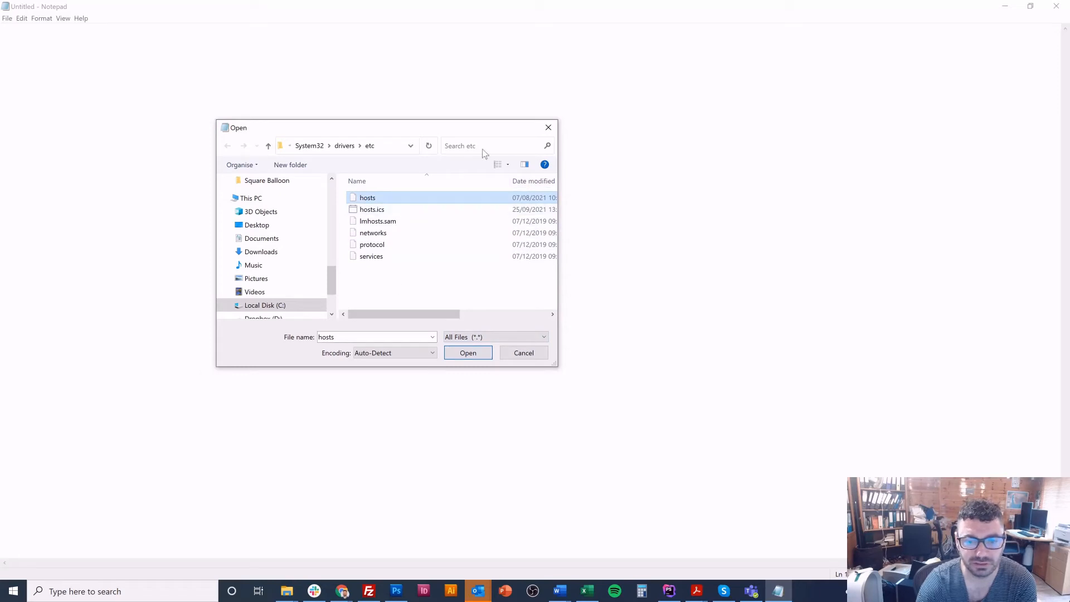
pyautogui.doubleClick(396, 200)
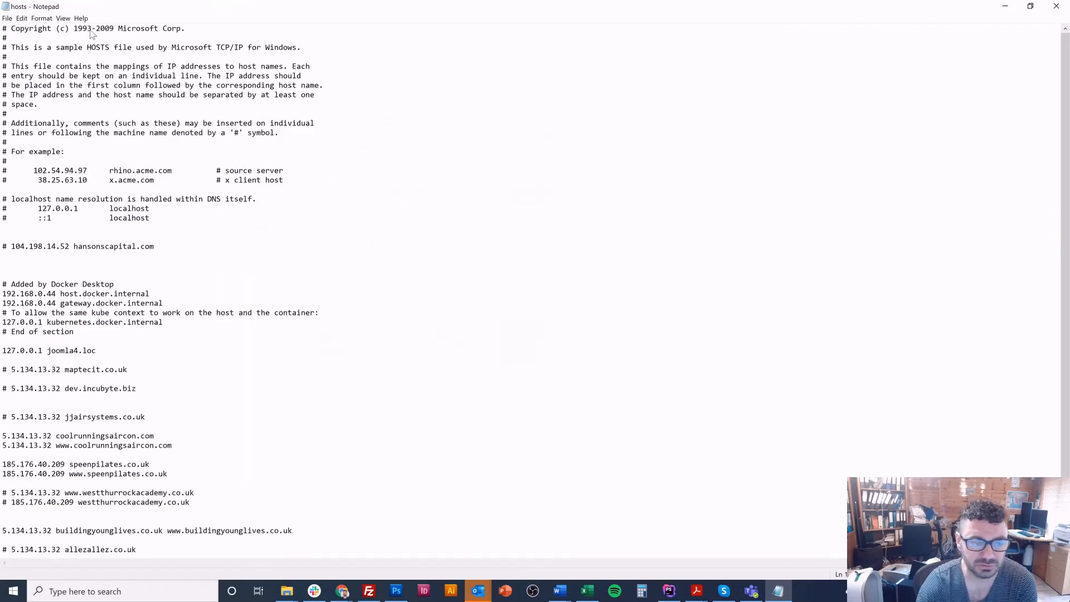
# - Examine the hosts file's sample comments and the domain entries beneath them
pyautogui.doubleClick(66, 50)
pyautogui.click(67, 50)
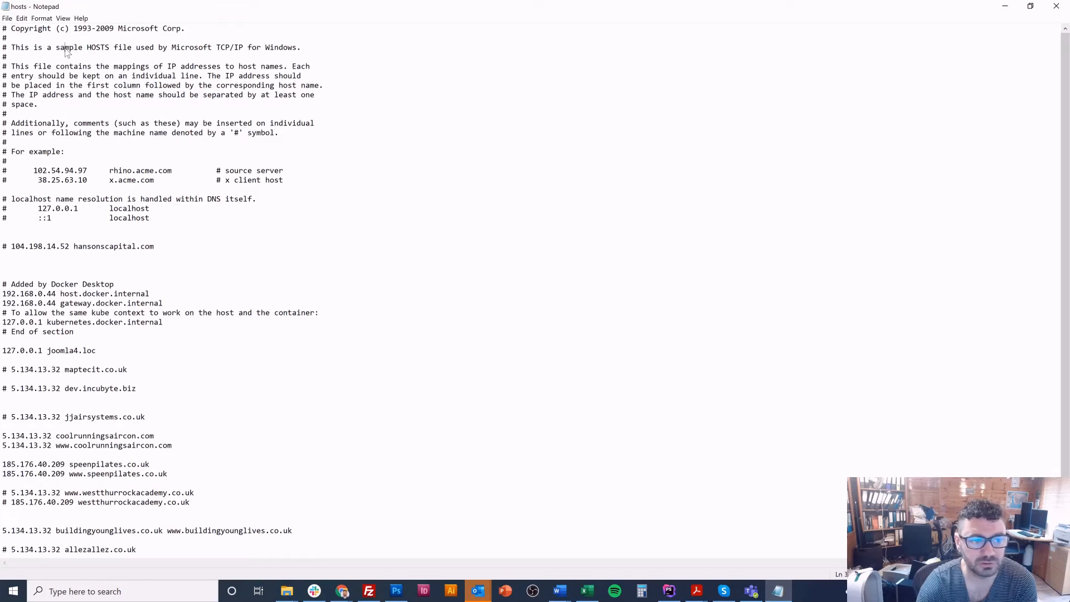
pyautogui.moveTo(190, 224); pyautogui.dragTo(8, 134)
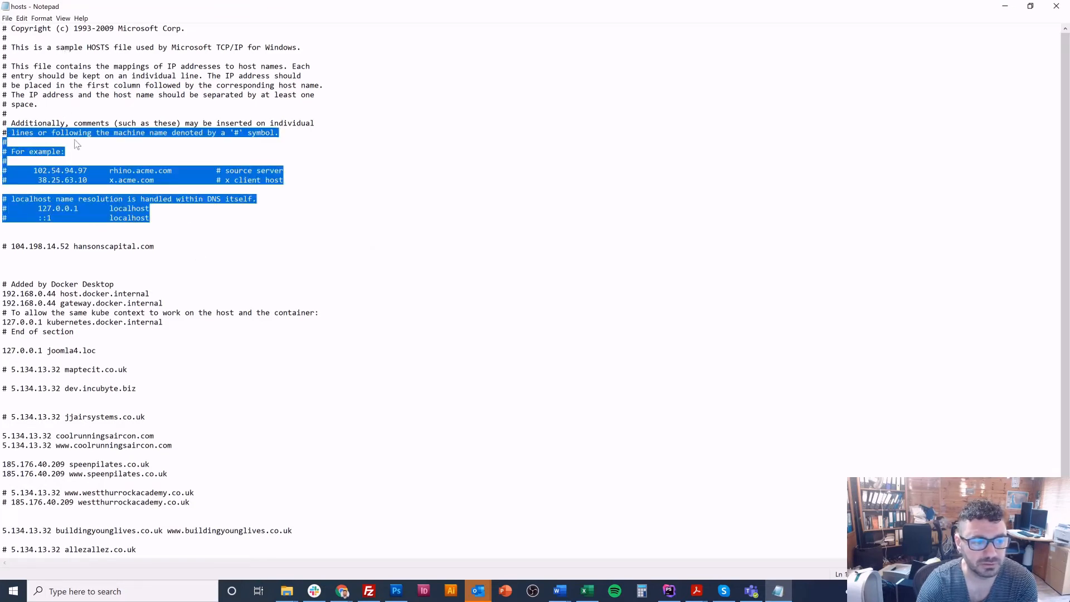
pyautogui.click(77, 145)
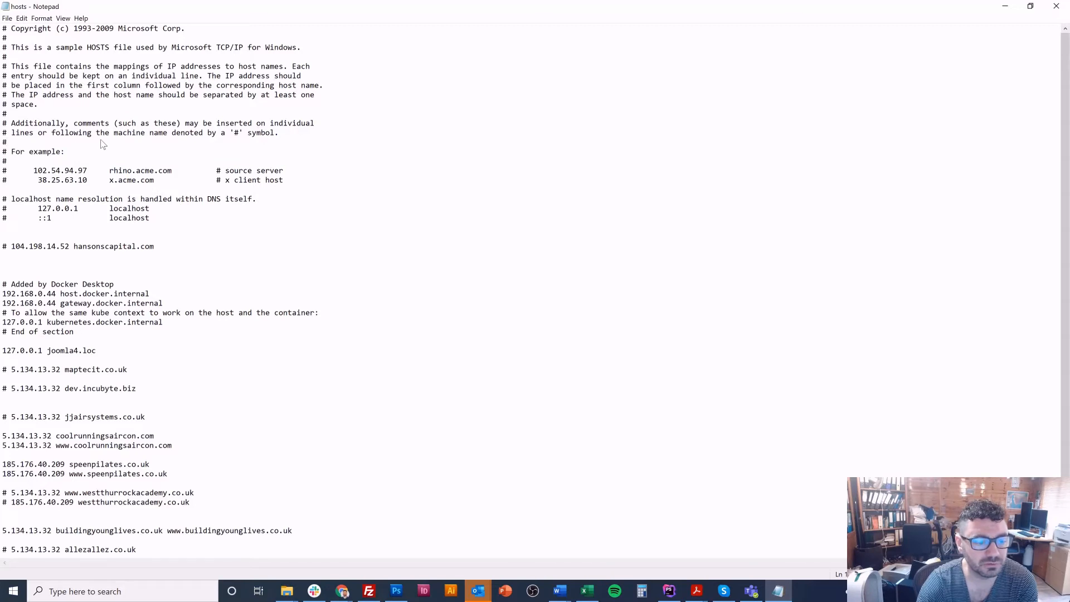
pyautogui.scroll(-1, 103, 142)
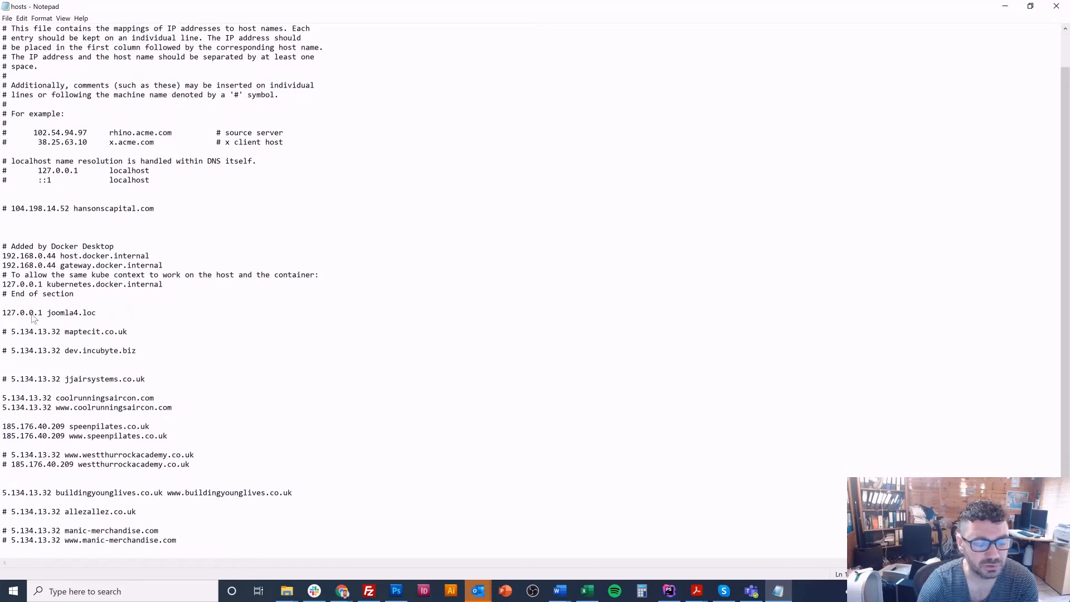
# - Start a new line after the last entry, comment out both speenpilates.co.uk entries with "# ", and save the hosts file
pyautogui.click(204, 539)
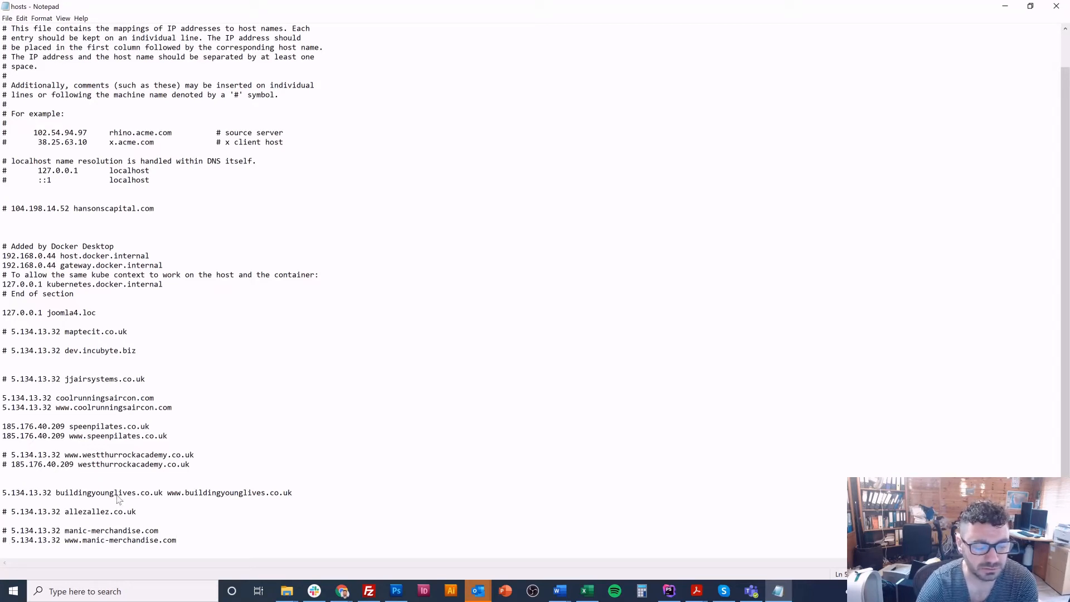
pyautogui.press('Return')
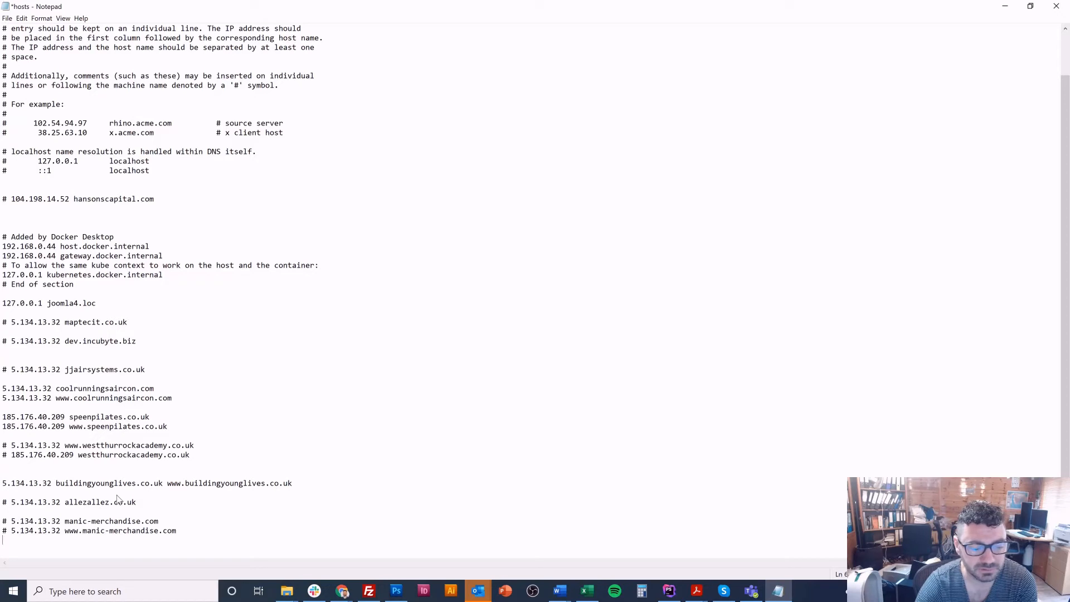
pyautogui.write('#')
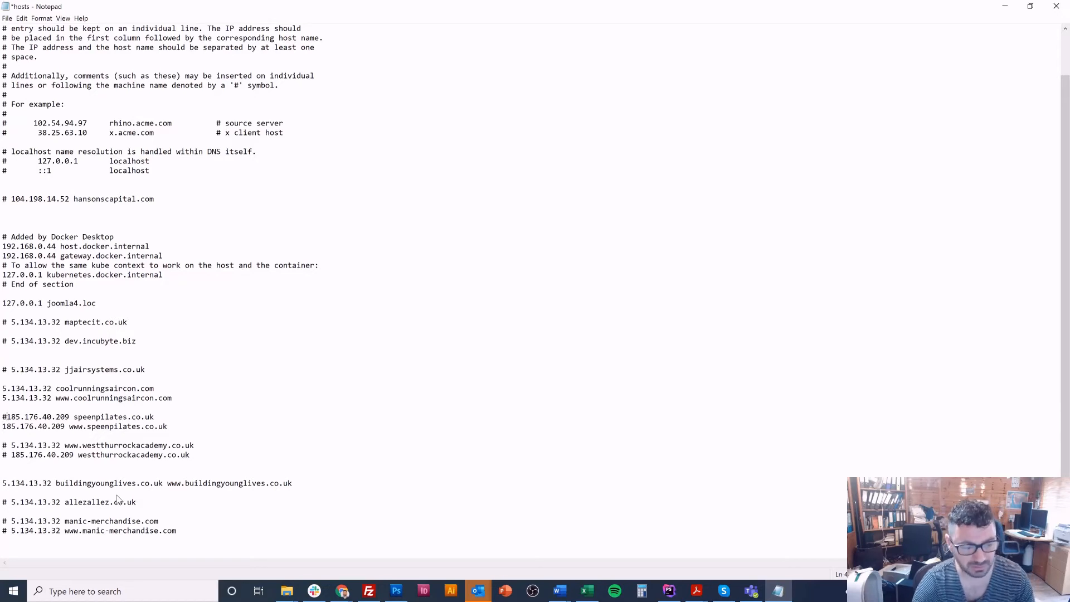
pyautogui.press('Down')
pyautogui.write('#')
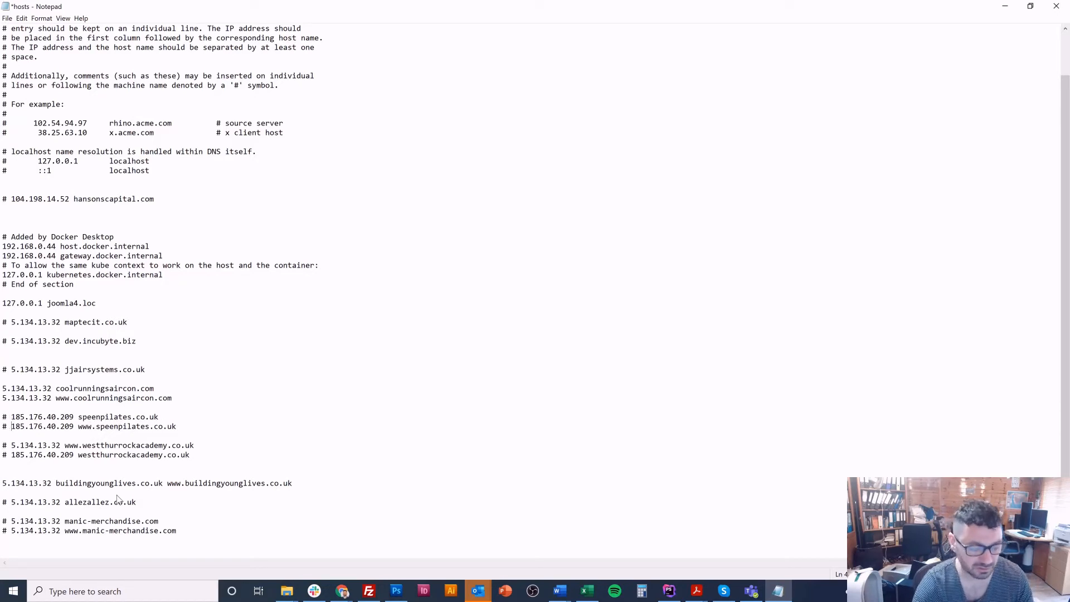
pyautogui.hotkey('ctrl', 's')
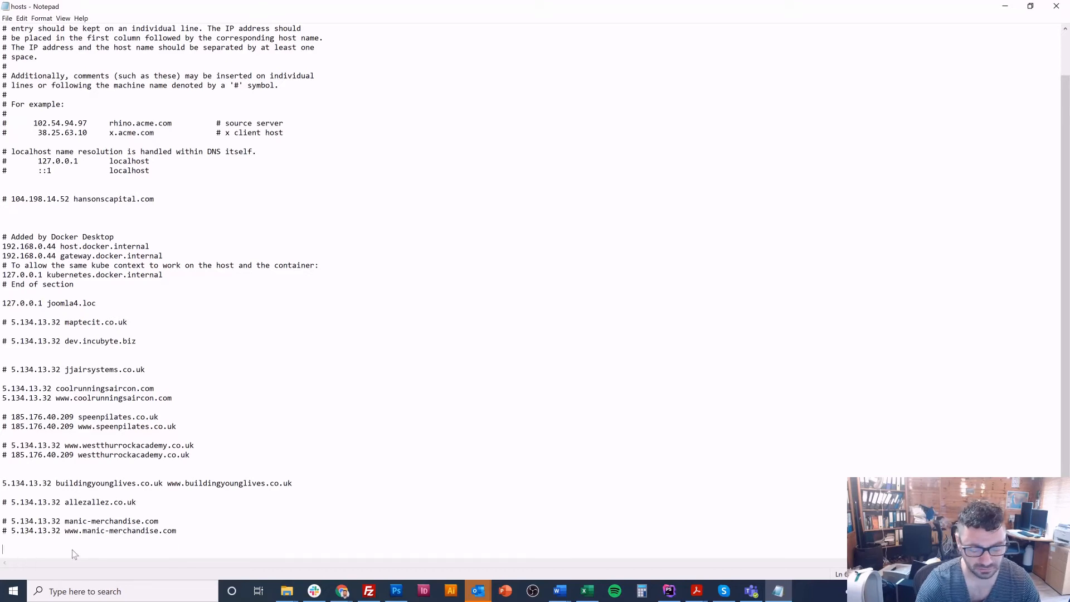
pyautogui.write('5.134.13')
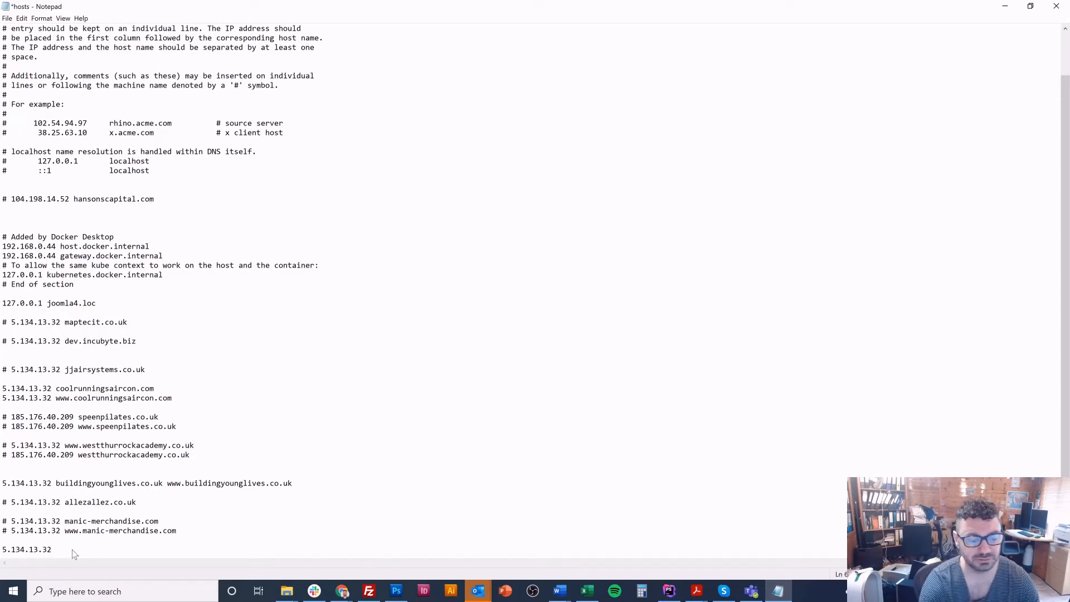
pyautogui.write('.32 myw')
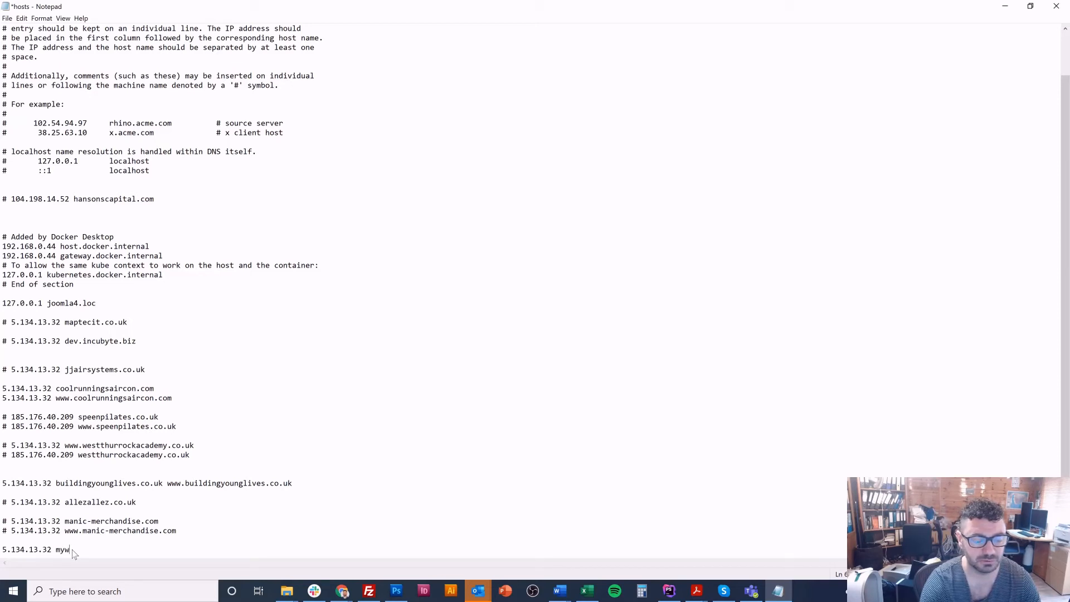
pyautogui.write('ebsite.com')
pyautogui.scroll(-1, 74, 554)
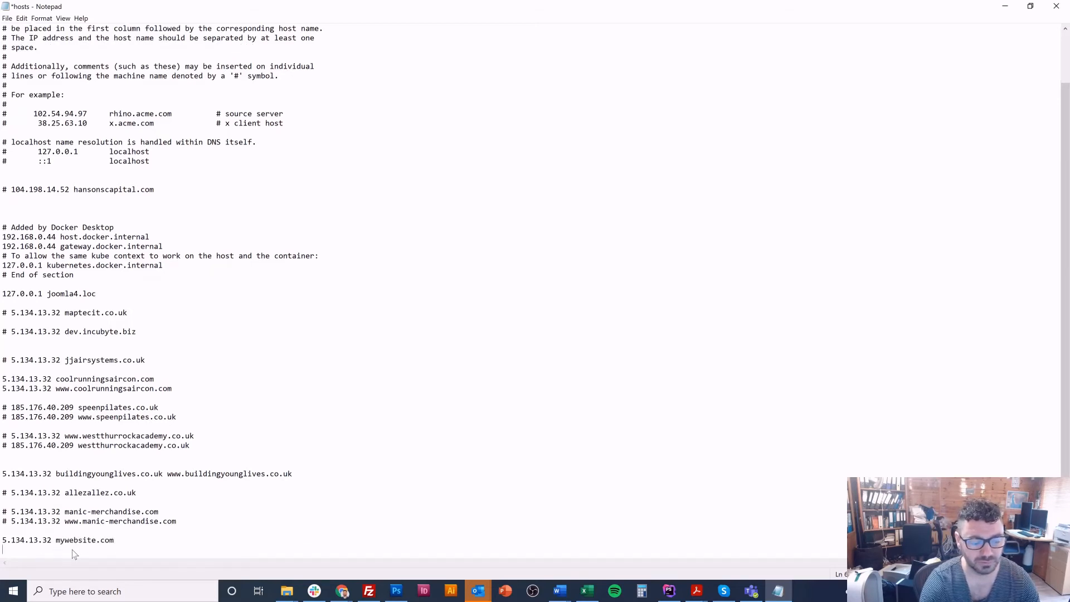
pyautogui.press('Home')
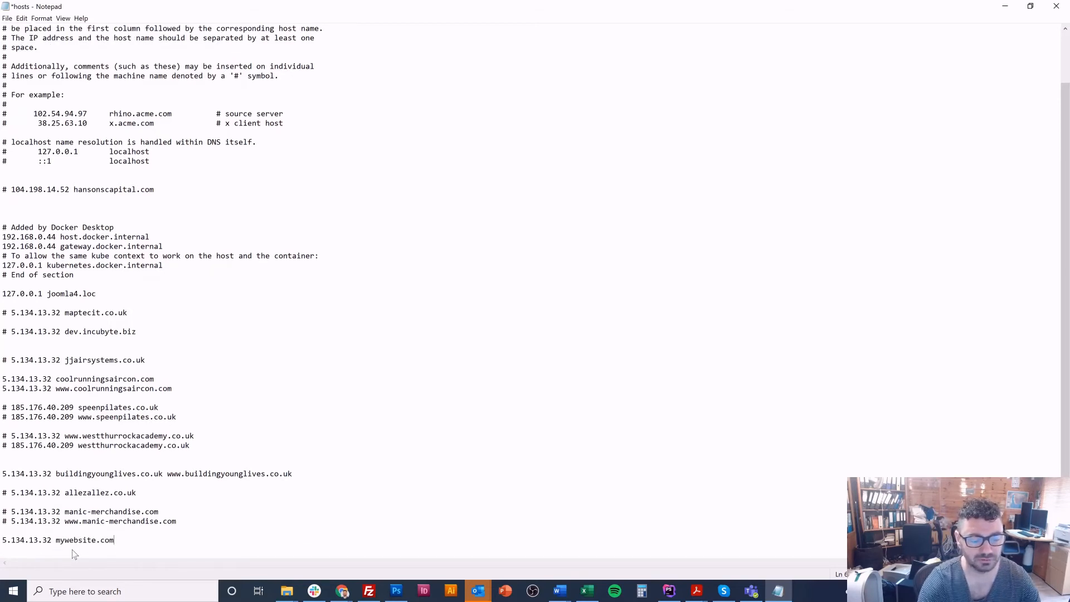
pyautogui.write('www')
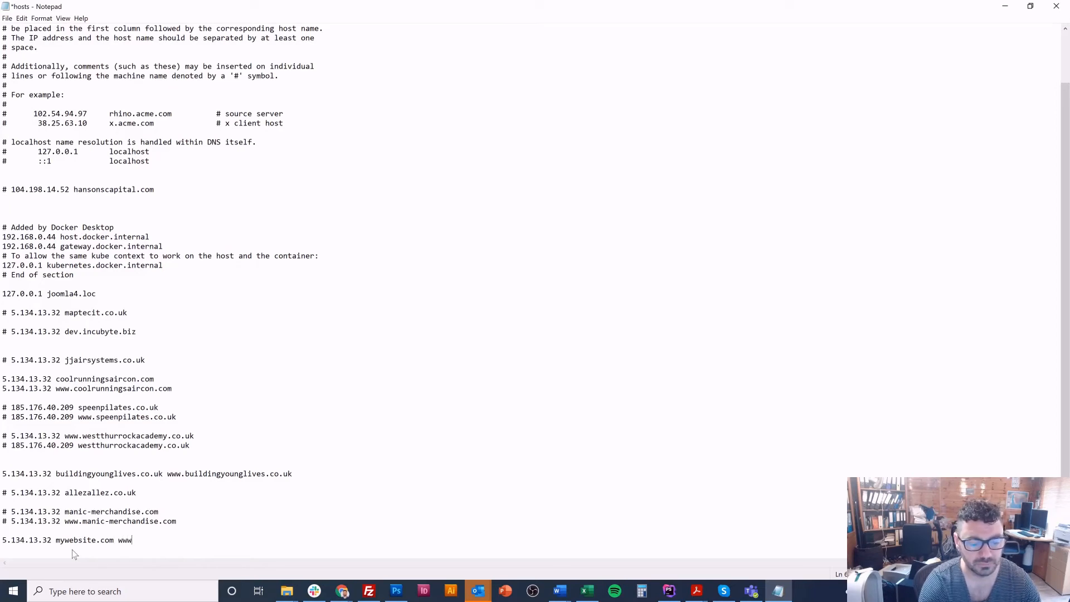
pyautogui.write('.m')
pyautogui.press('BackSpace')
pyautogui.press('BackSpace')
pyautogui.write('.')
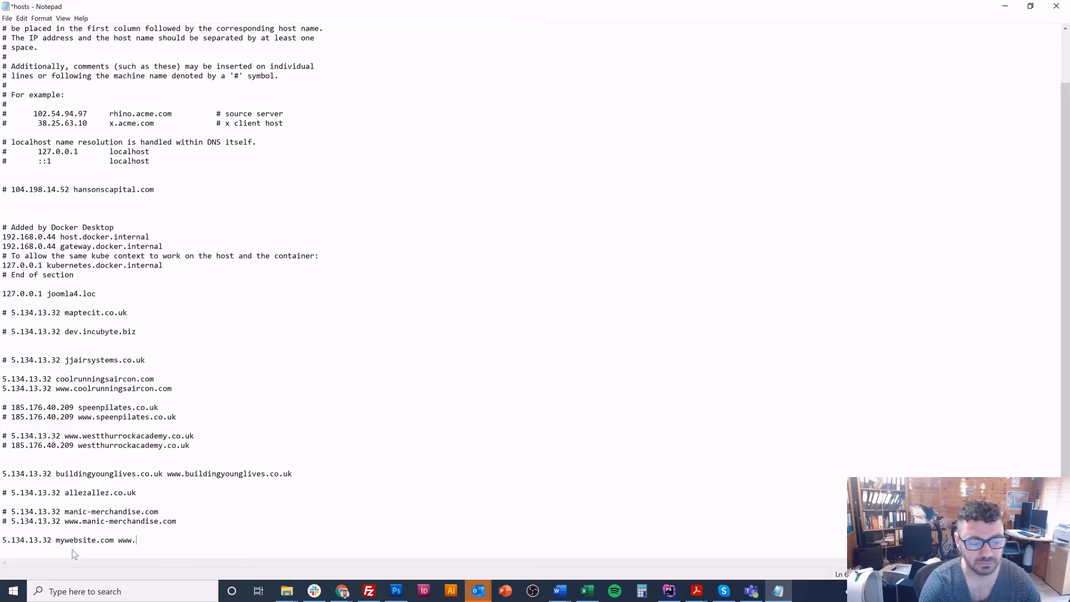
pyautogui.write('mywebsite.com')
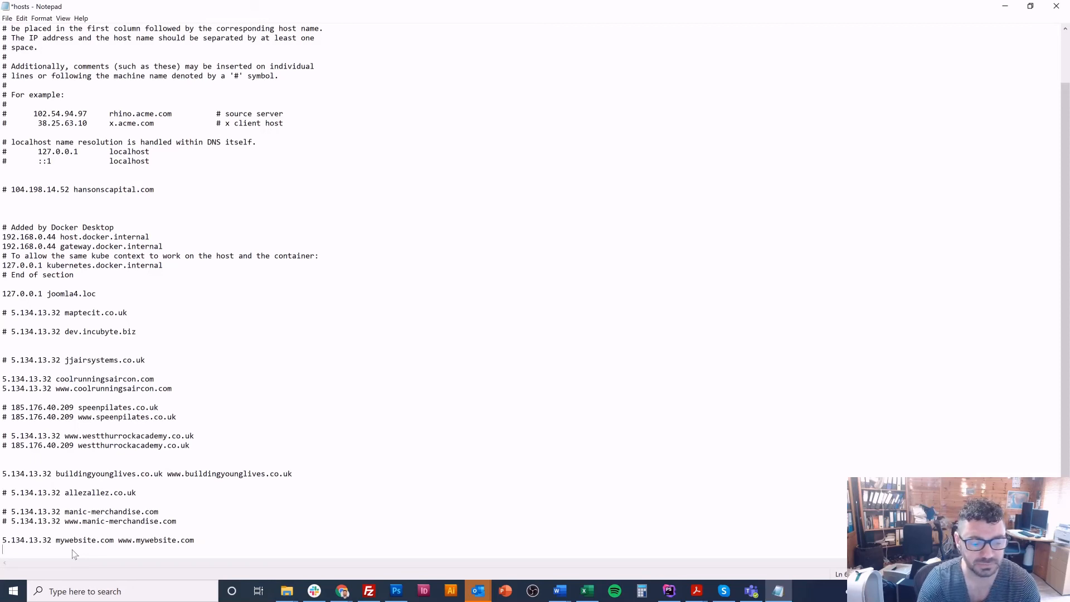
# - Comment out the mywebsite.com entry with "# ", save the hosts file, and close Notepad
pyautogui.click(57, 543)
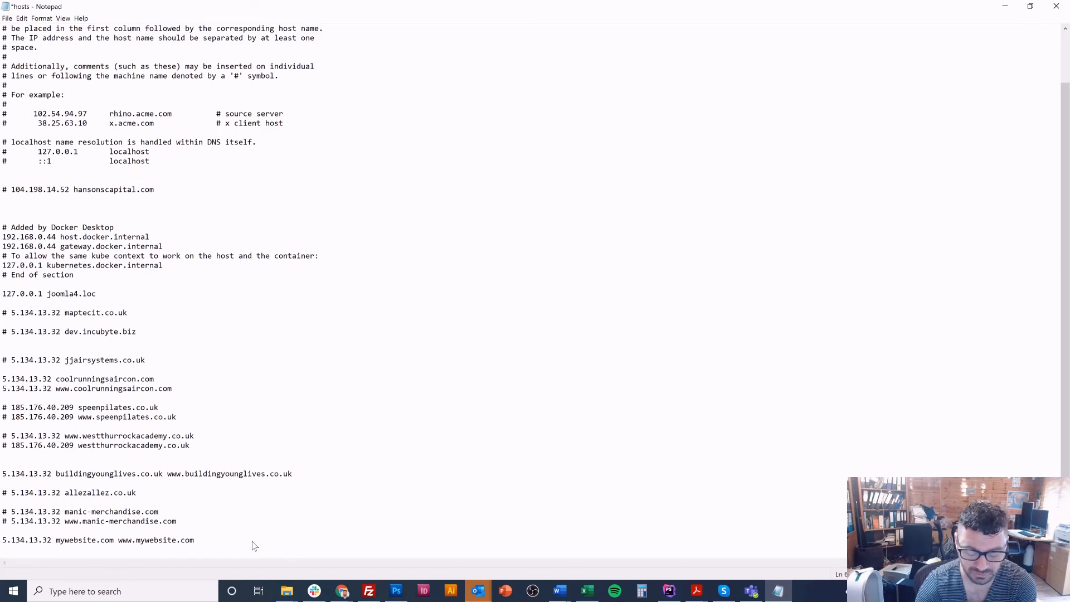
pyautogui.press('Home')
pyautogui.write('#')
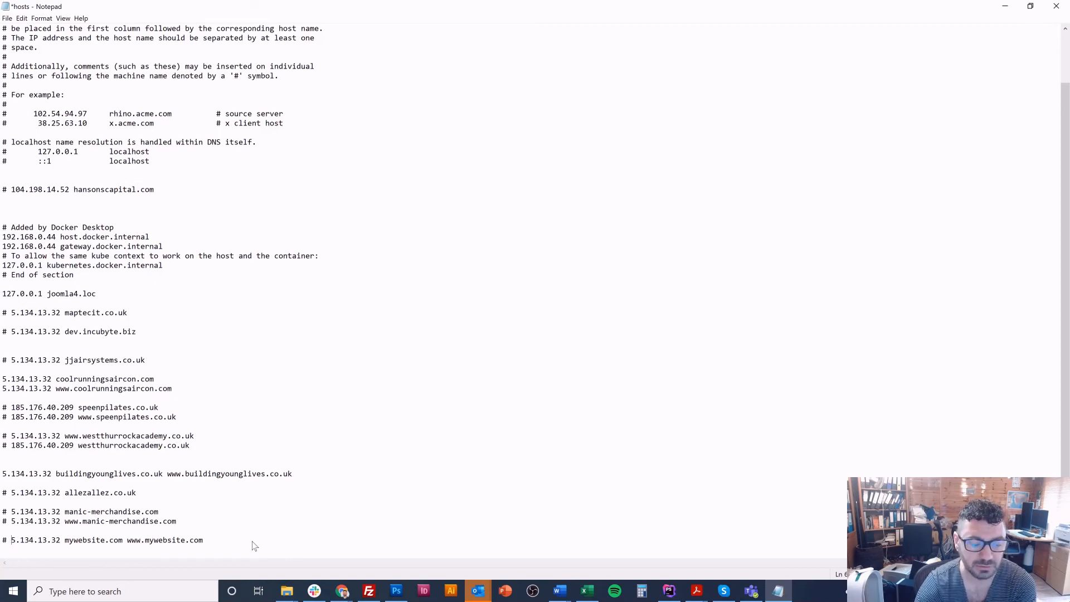
pyautogui.hotkey('ctrl', 's')
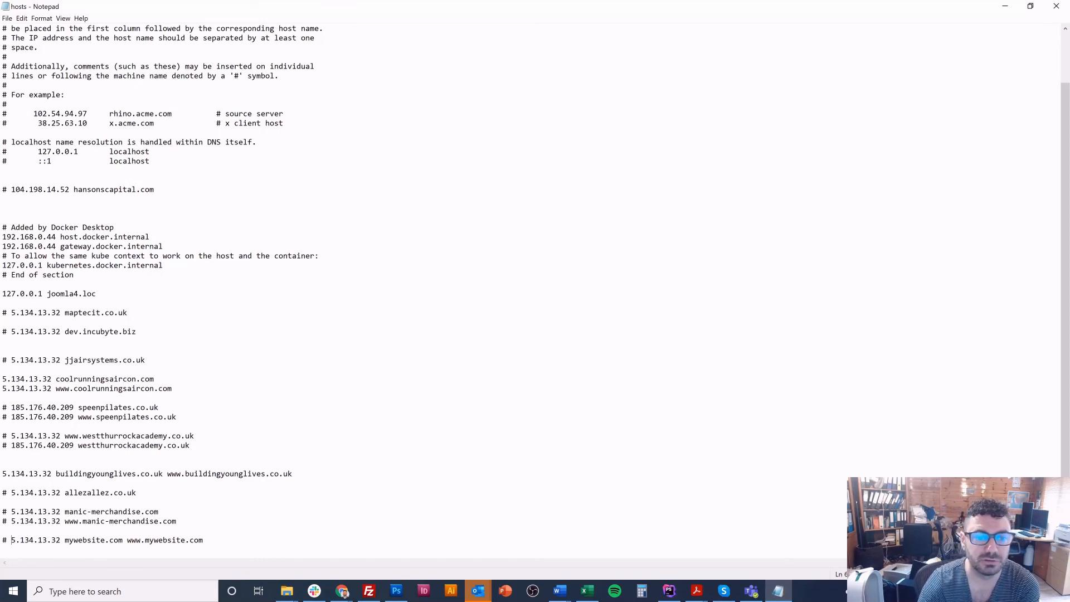
pyautogui.click(1052, 10)
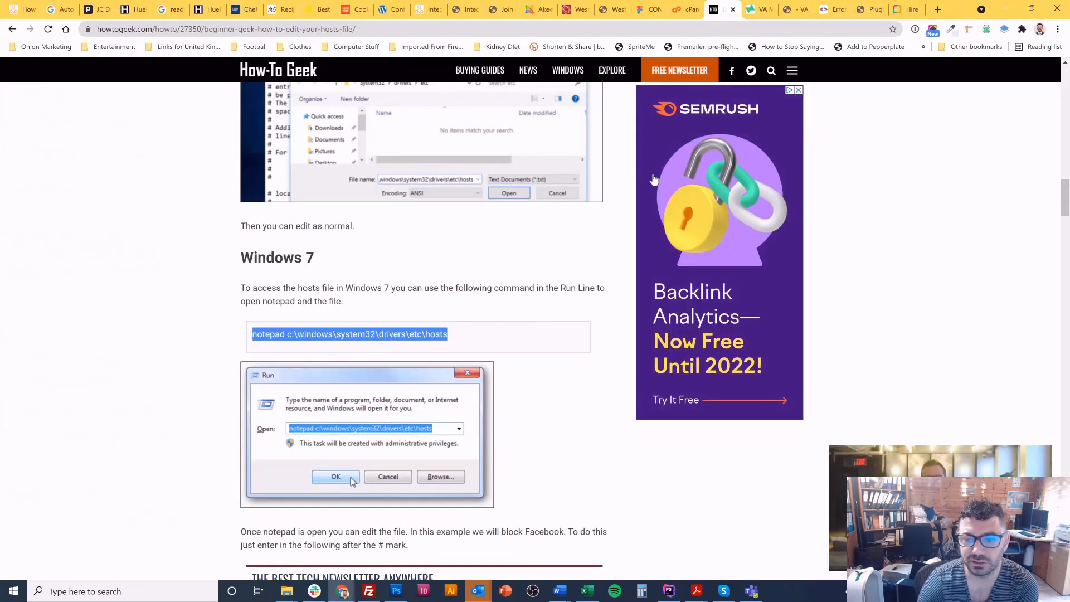